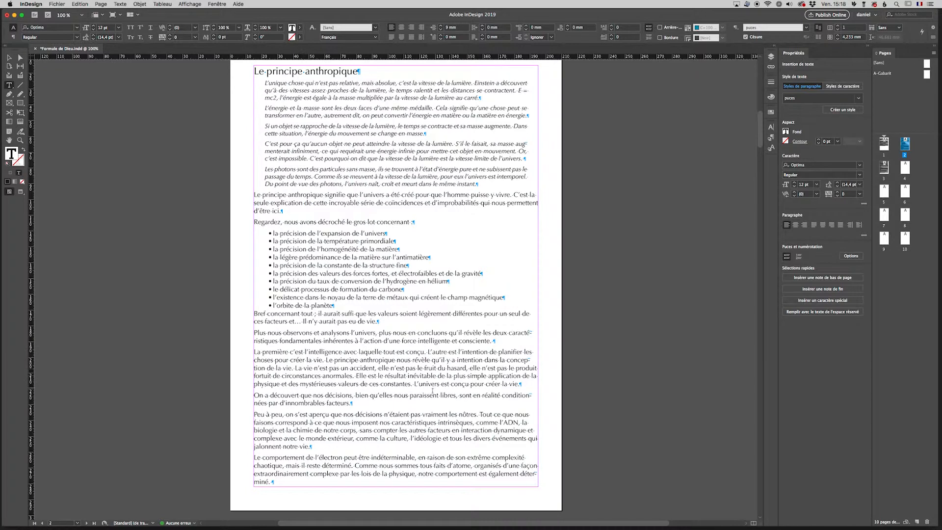
Examine the indents and spacing settings of the "corps de texte" paragraph style used in the body text.
click(381, 368)
click(735, 27)
click(763, 66)
click(570, 134)
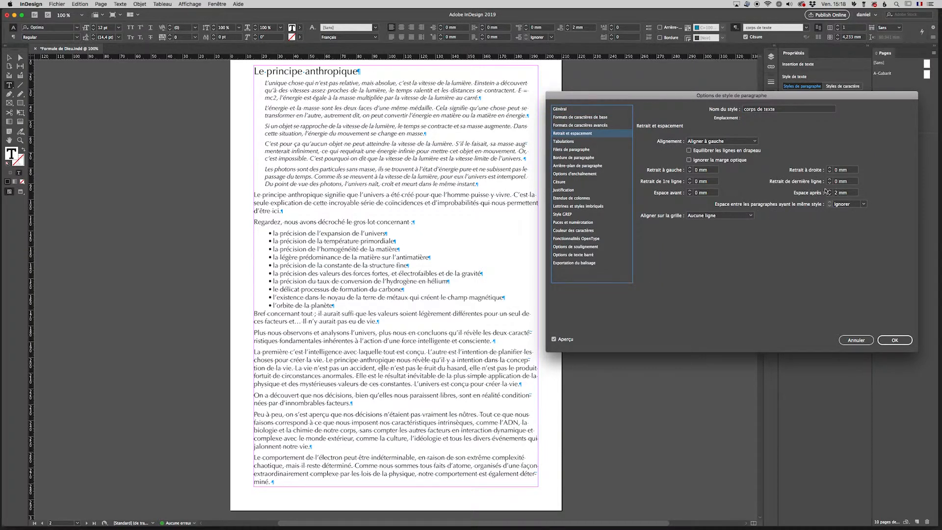
click(865, 340)
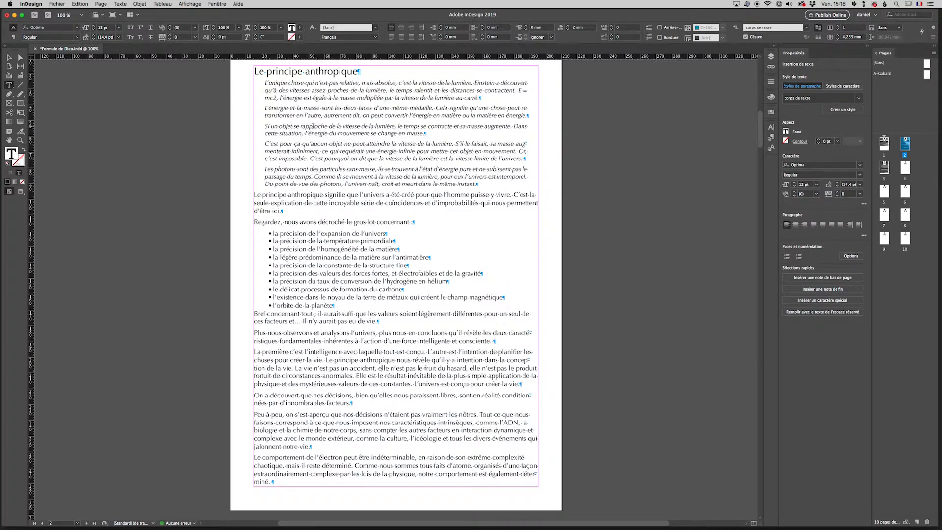
Examine the indents and spacing settings of the "intro" paragraph style used in the italic opening paragraphs.
click(313, 126)
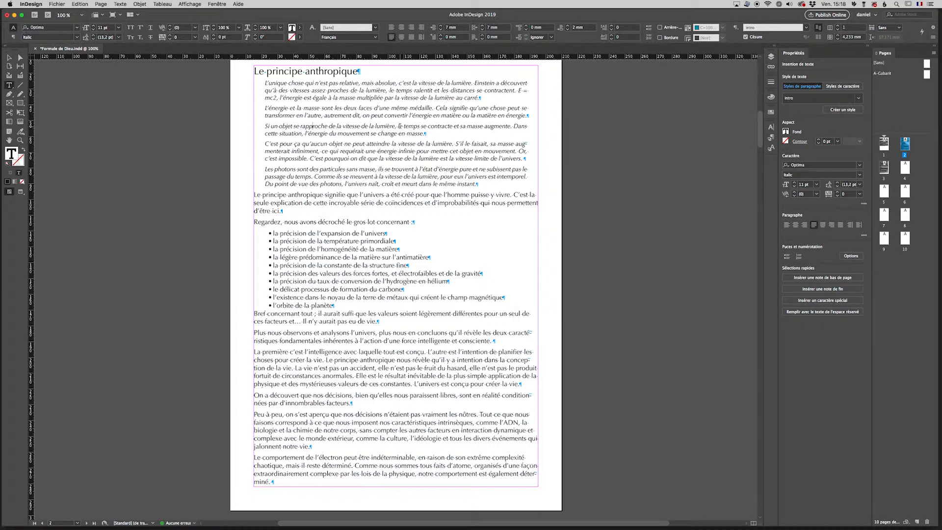
click(735, 28)
click(750, 66)
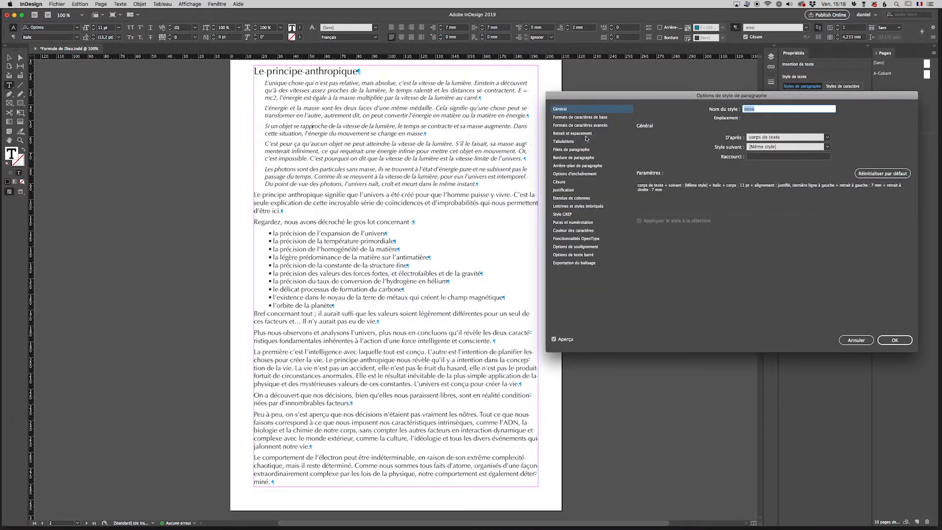
click(577, 135)
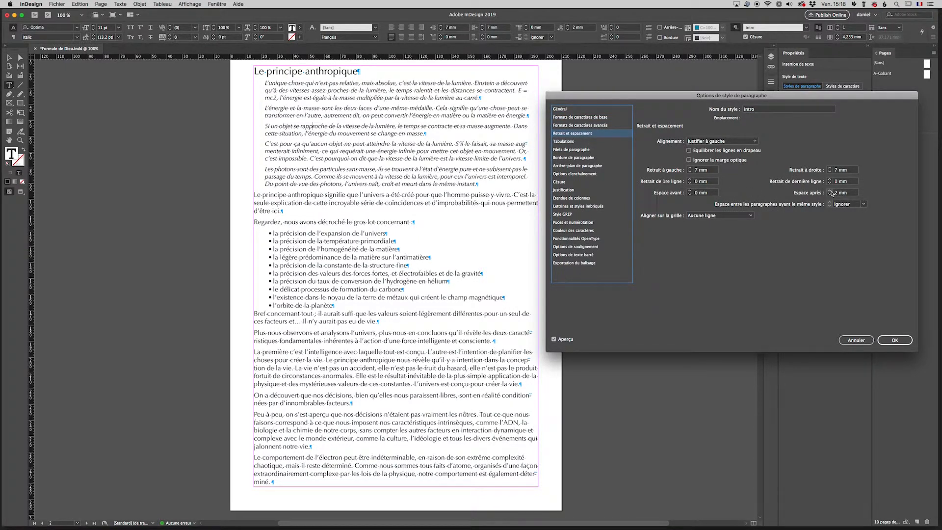
click(894, 339)
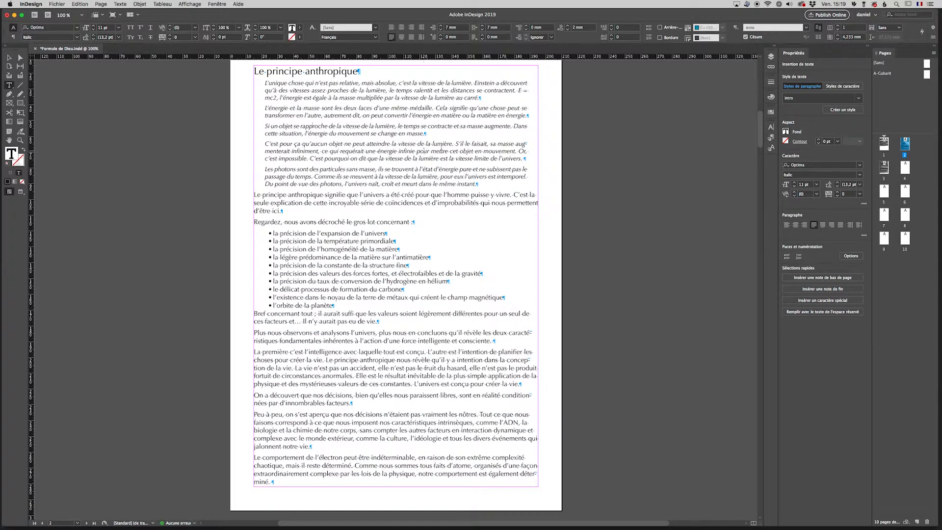
In the "intro" paragraph style, set the space between paragraphs having the same style to 0 mm.
right_click(749, 27)
click(756, 67)
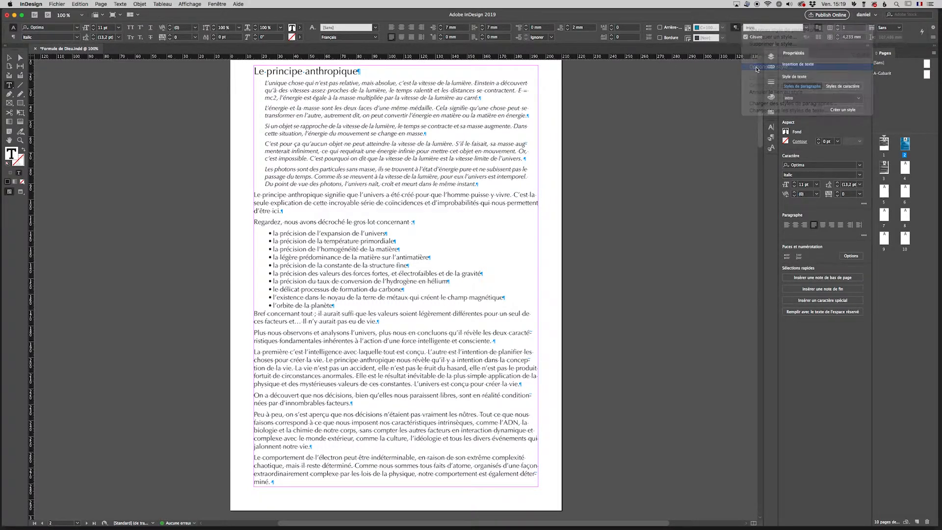
click(563, 134)
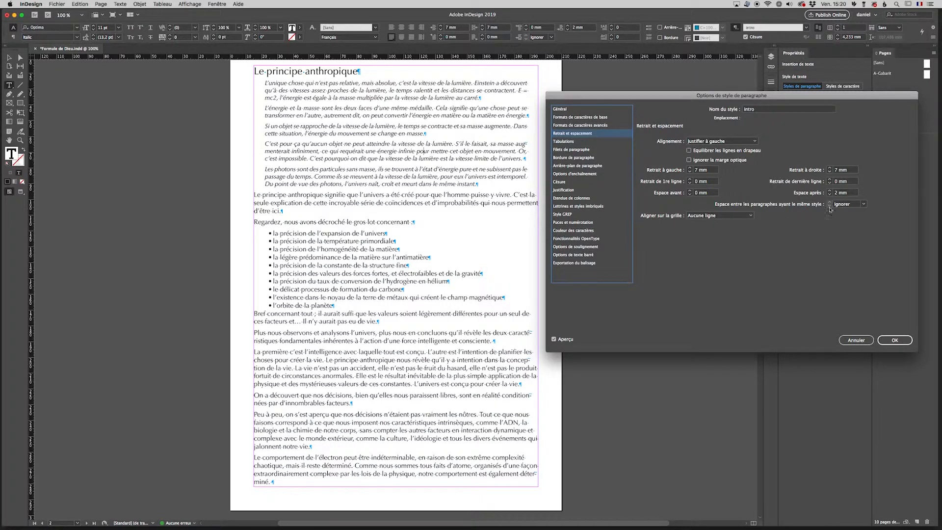
click(864, 205)
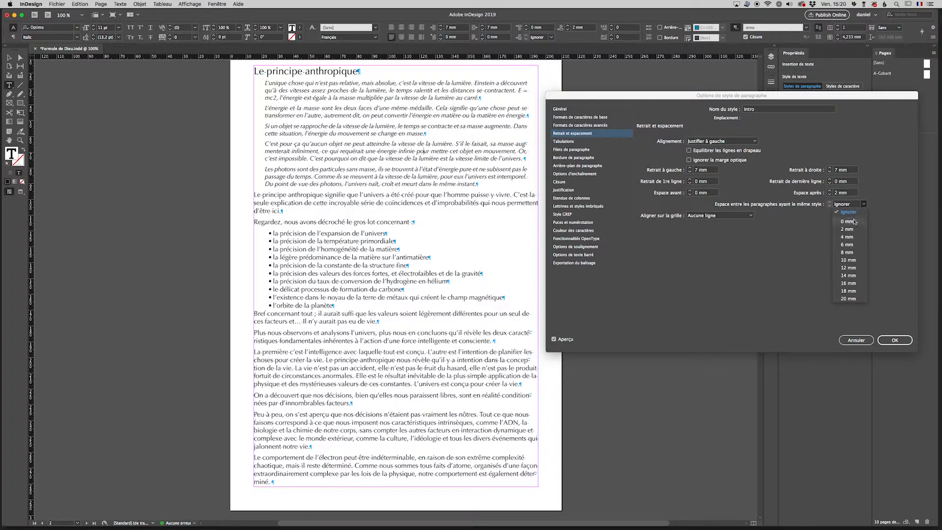
click(849, 222)
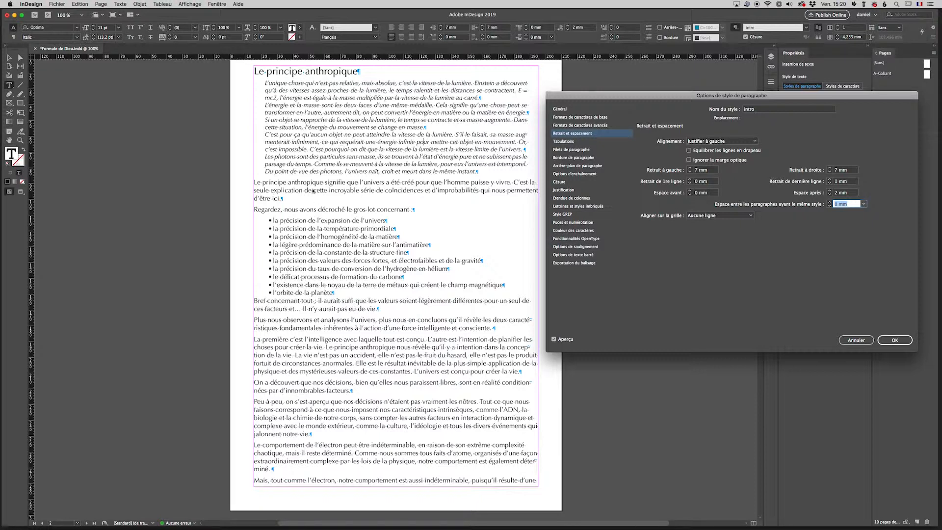
click(894, 339)
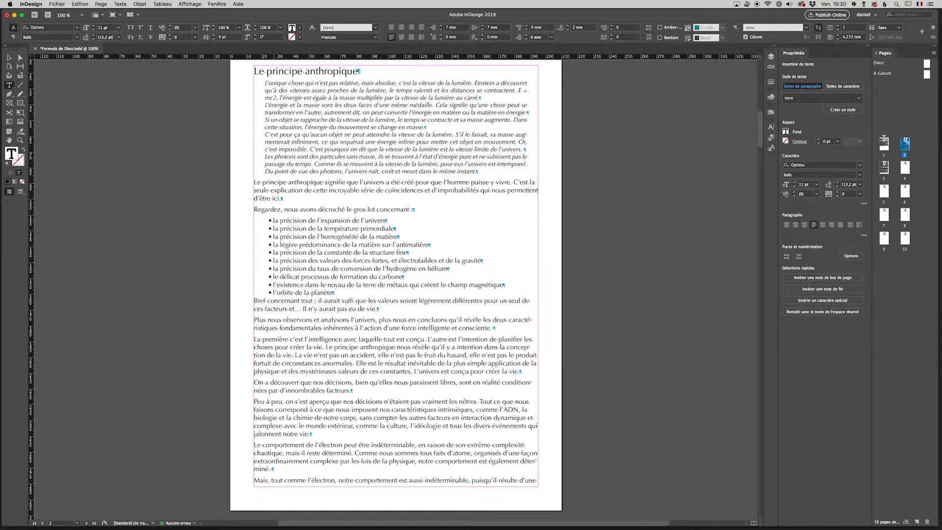
Examine the indents and spacing settings of the "puces" paragraph style used in the bulleted list.
click(314, 236)
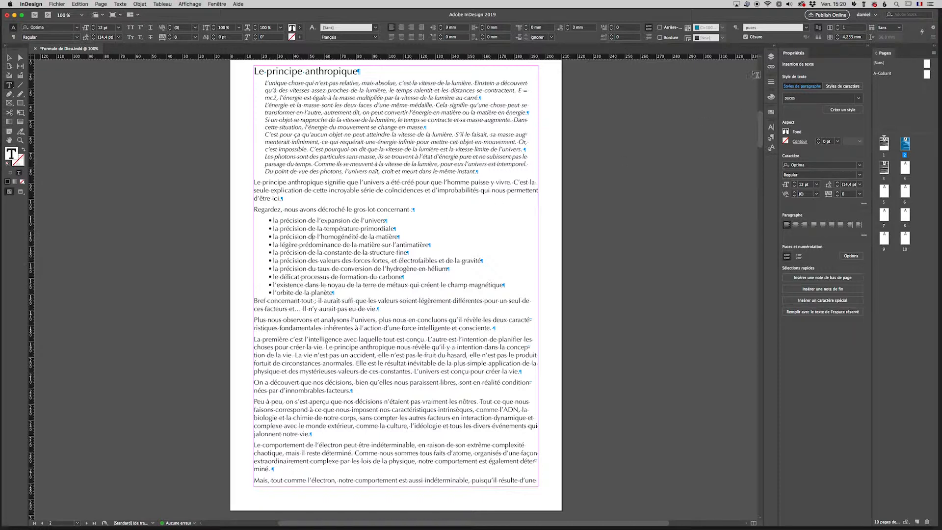
click(734, 28)
click(753, 68)
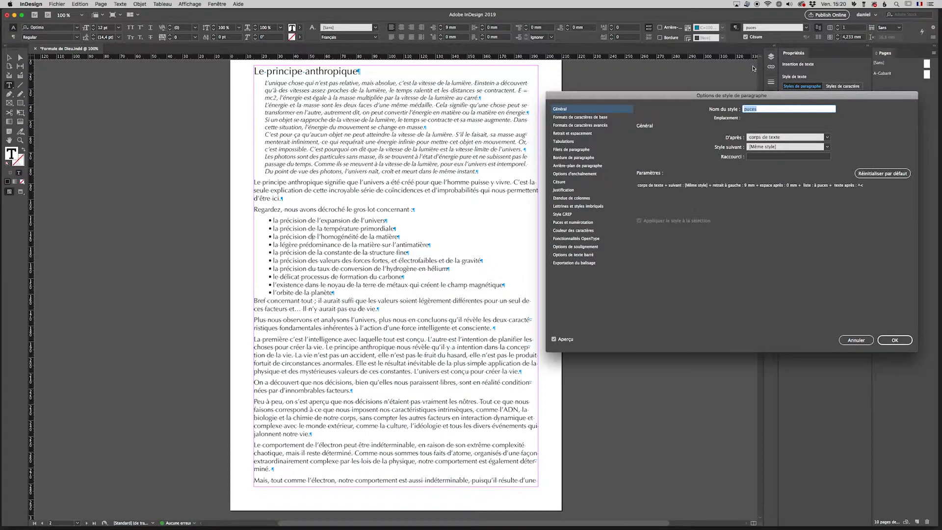
click(586, 134)
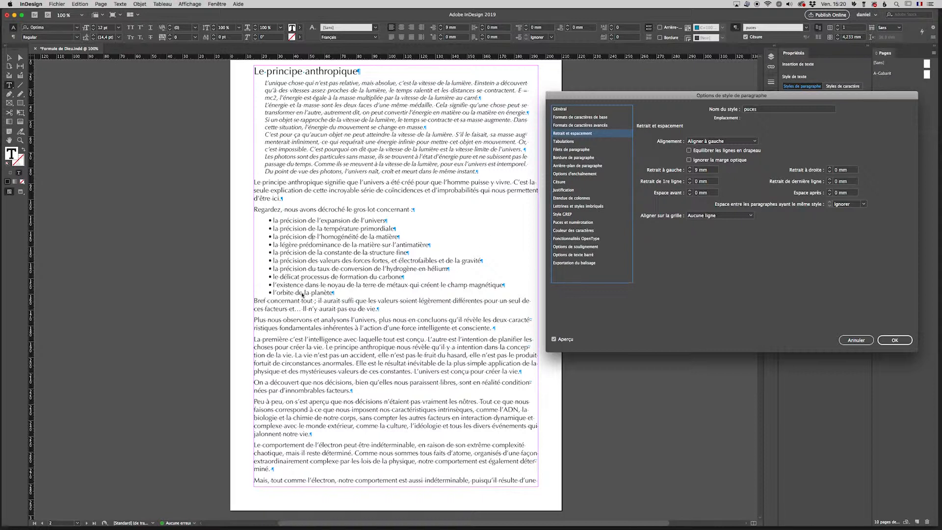
click(895, 342)
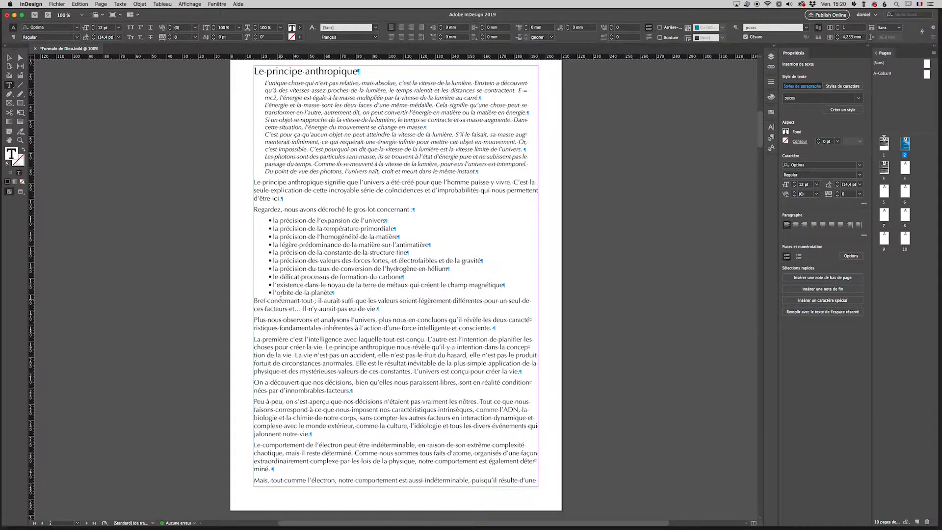
Set the space after paragraphs to 2 mm in the "puces" paragraph style's indents and spacing options.
click(736, 27)
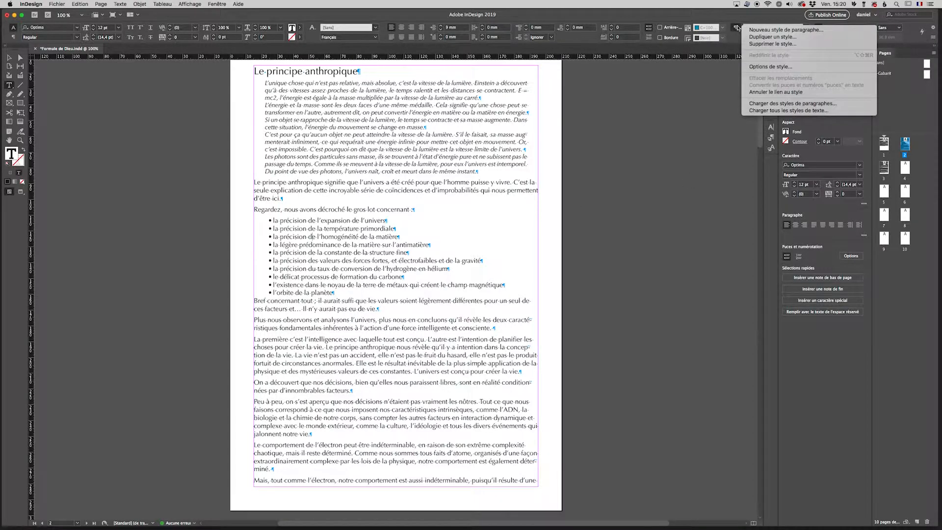
click(755, 67)
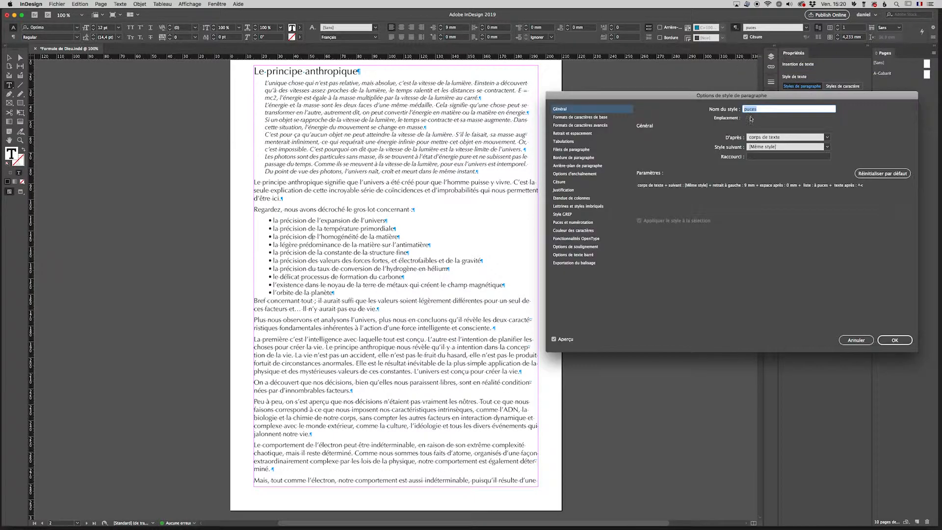
click(573, 133)
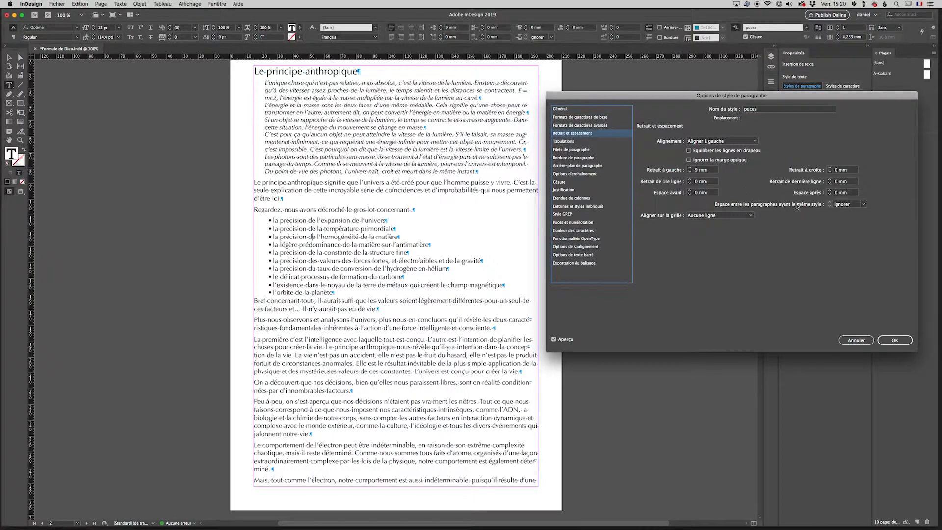
click(829, 191)
click(829, 191)
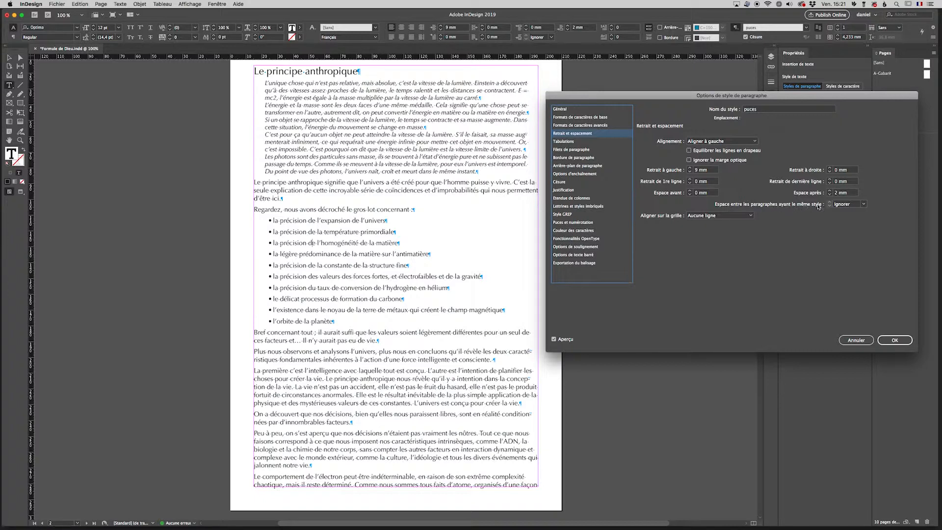
Try 0 mm between paragraphs having the same style in "puces", replace it with 1 mm, and apply the style options.
click(861, 204)
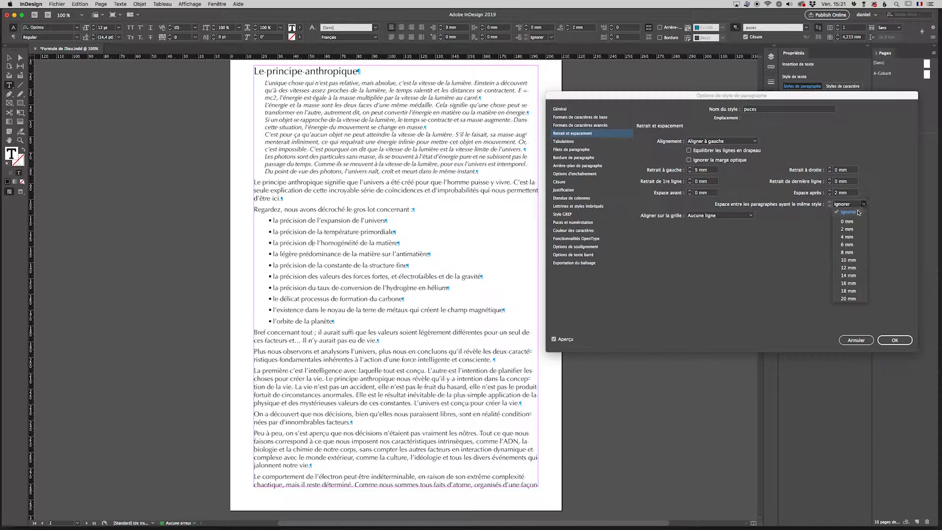
click(848, 222)
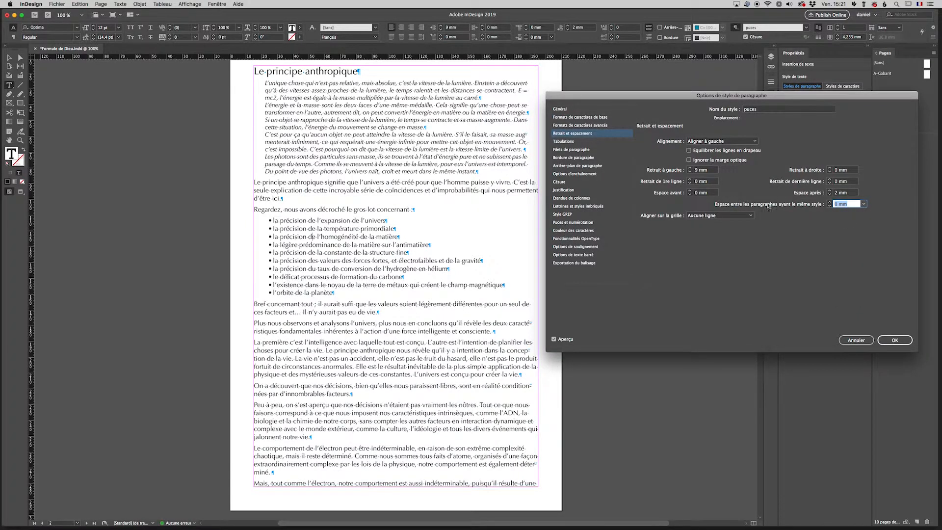
drag(838, 204, 831, 206)
text(1)
key(Tab)
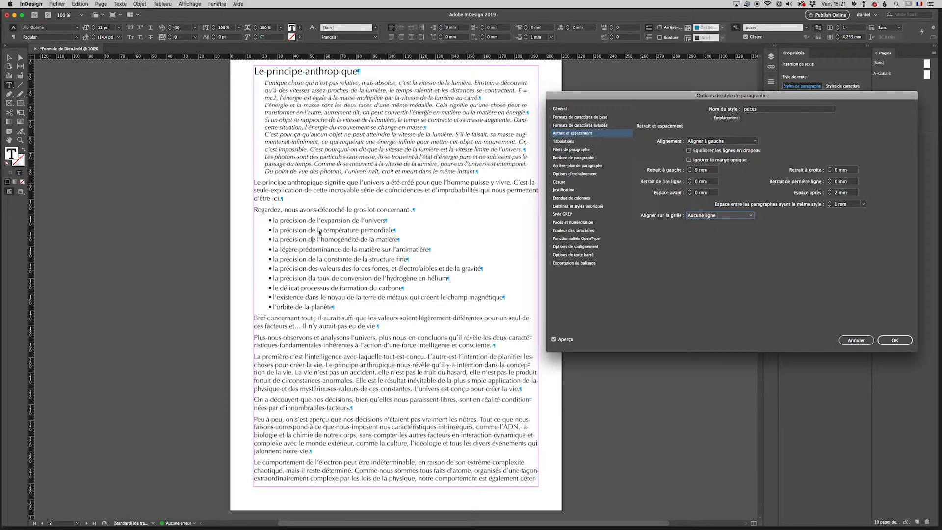
click(894, 340)
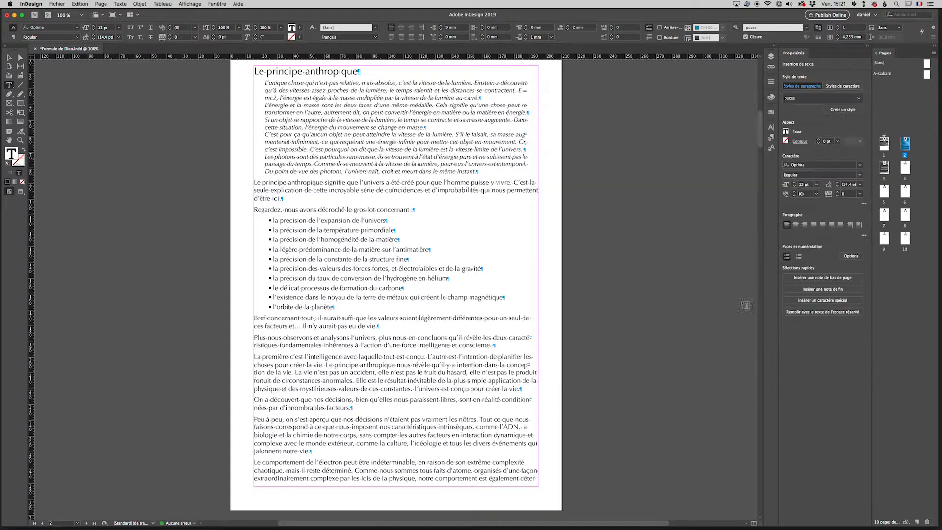